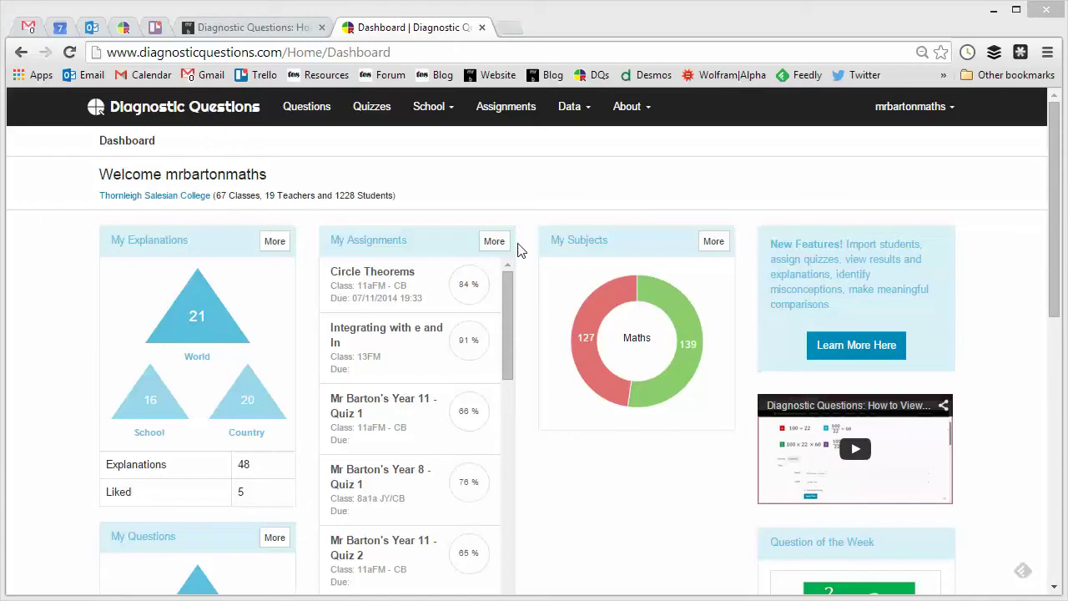
Go to Assignments and open the Action options for Mr Barton's Year 11 - Quiz 5.
{"action": "left_click", "coordinate": [505, 107]}
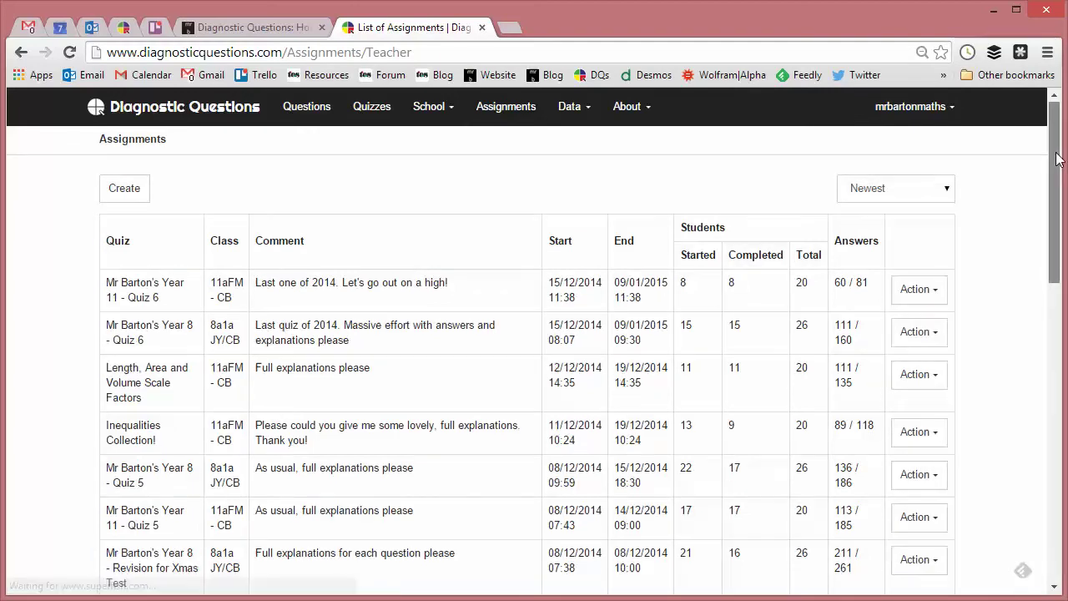
{"action": "left_click_drag", "start_coordinate": [1054, 147], "coordinate": [1056, 191]}
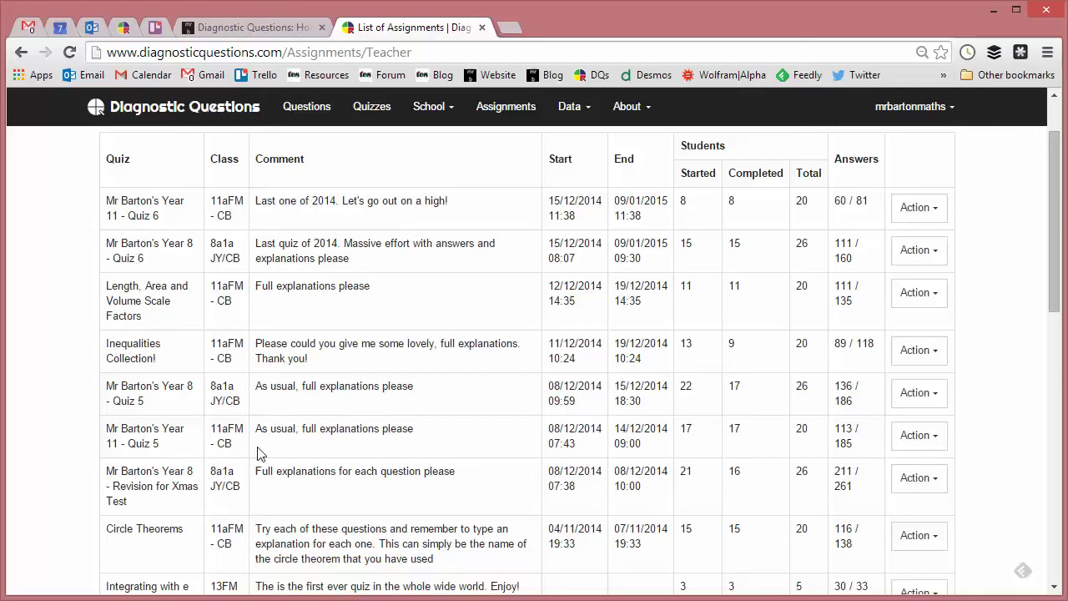
{"action": "left_click", "coordinate": [940, 448]}
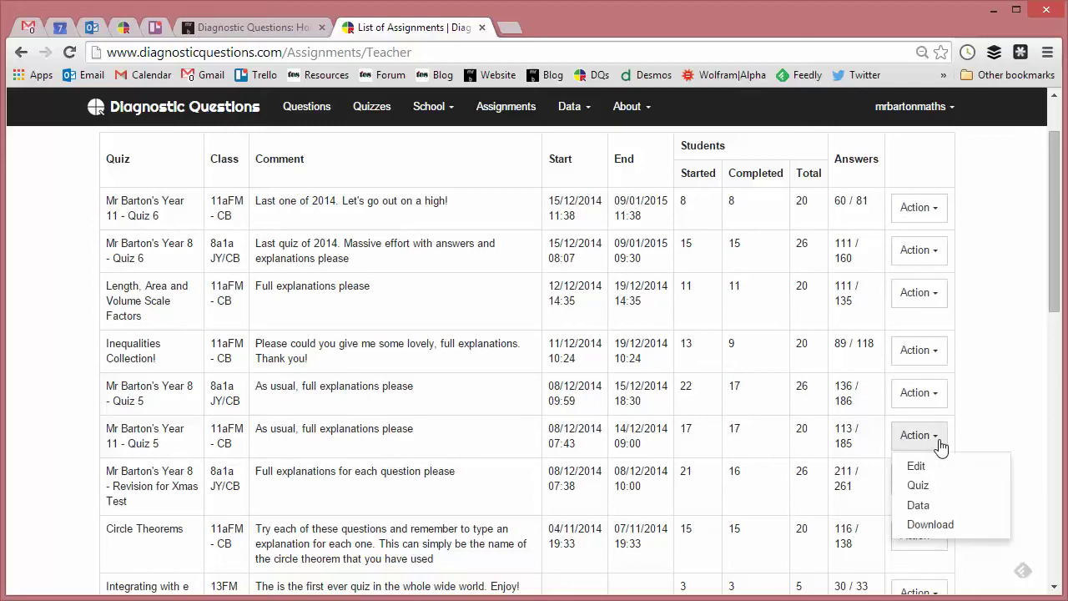
Open Quiz 5's Data page and scroll to the Q1–Q10 correct-versus-wrong bar chart.
{"action": "left_click", "coordinate": [917, 506]}
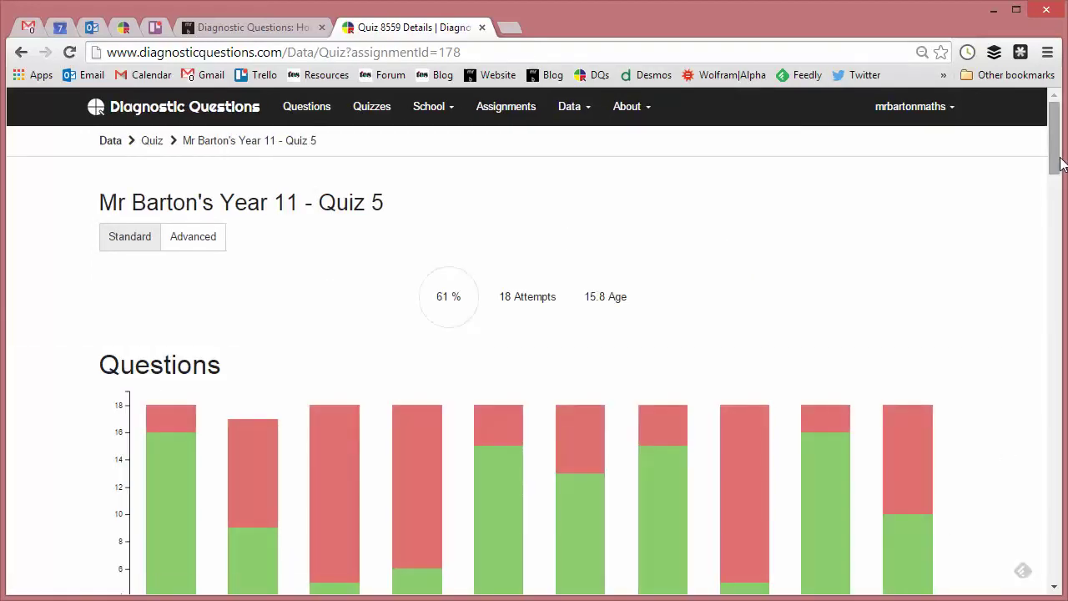
{"action": "left_click_drag", "start_coordinate": [1058, 161], "coordinate": [1057, 174]}
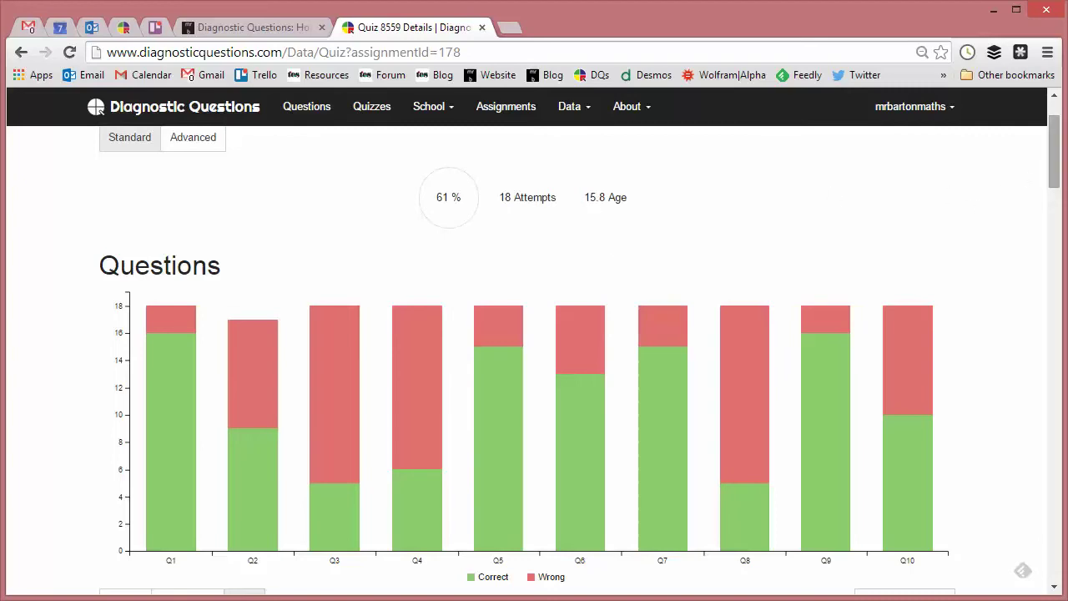
{"action": "left_click_drag", "start_coordinate": [1055, 153], "coordinate": [1054, 165]}
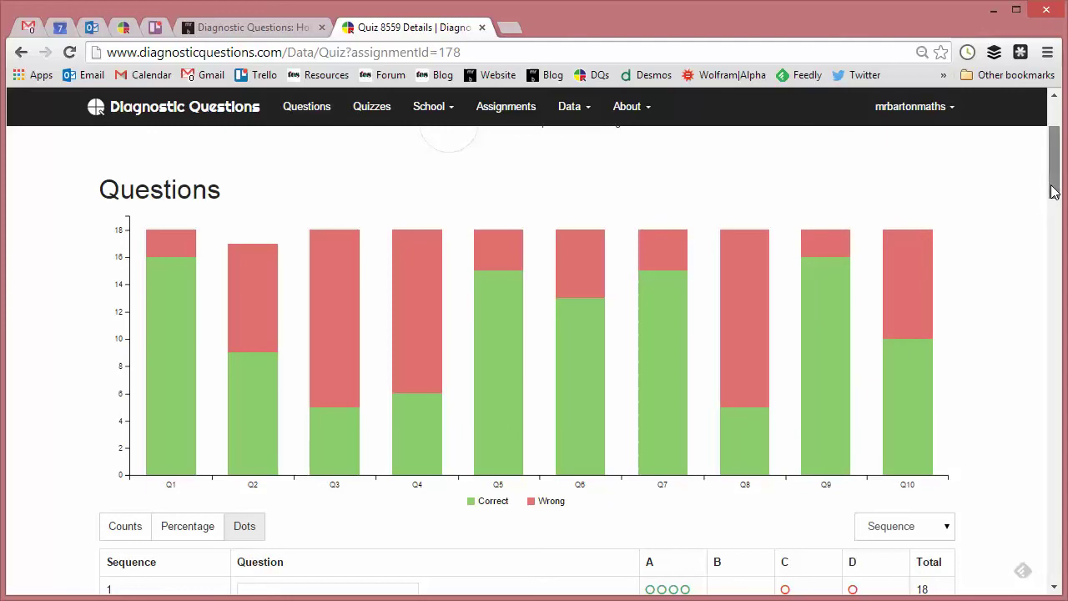
{"action": "left_click_drag", "start_coordinate": [1051, 191], "coordinate": [1050, 240]}
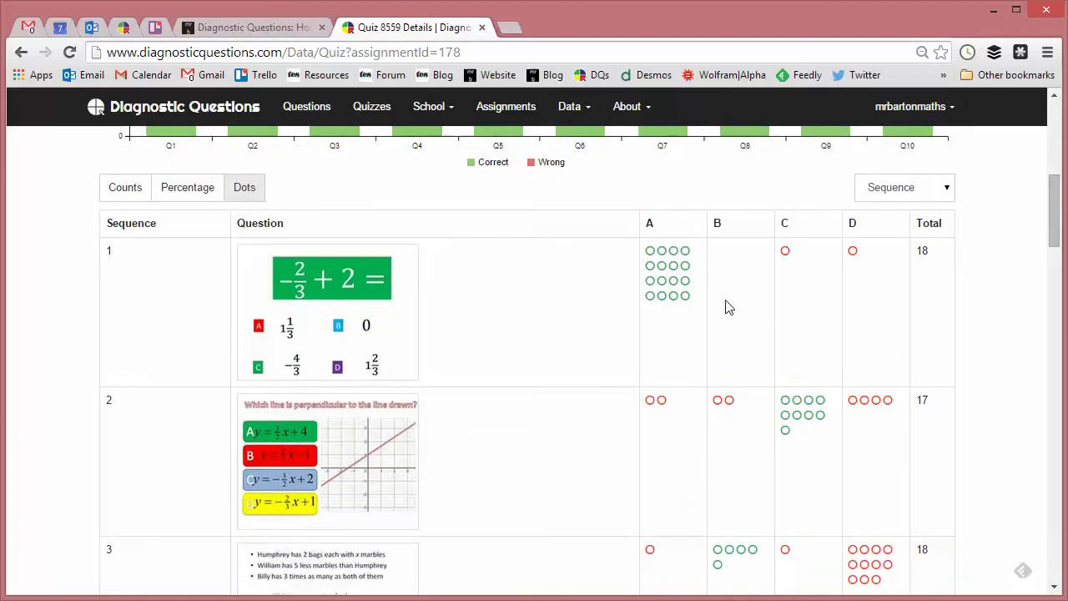
{"action": "mouse_move", "coordinate": [657, 250]}
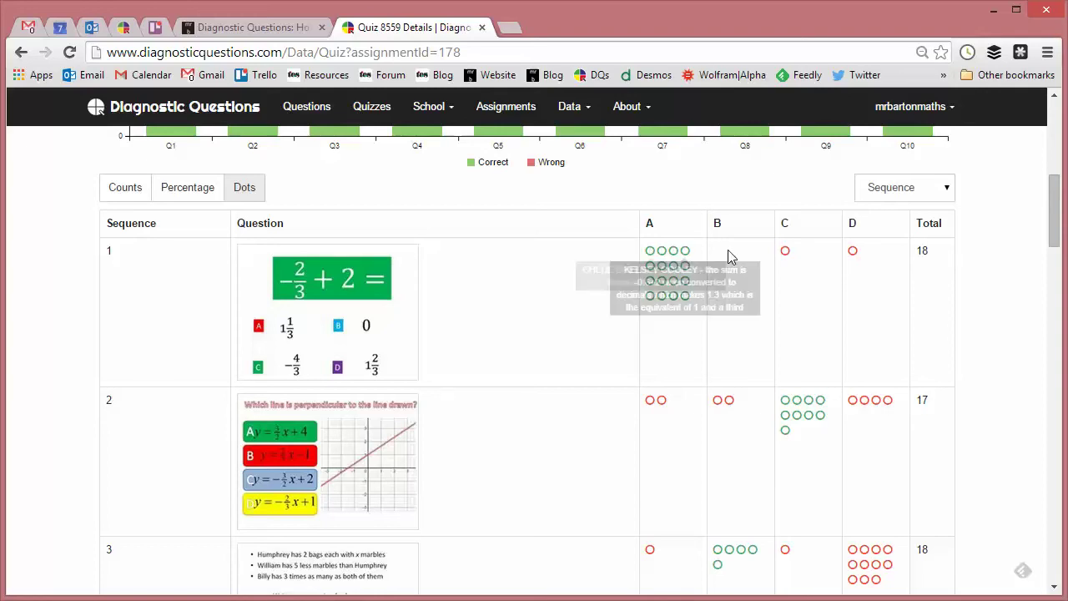
{"action": "mouse_move", "coordinate": [787, 253]}
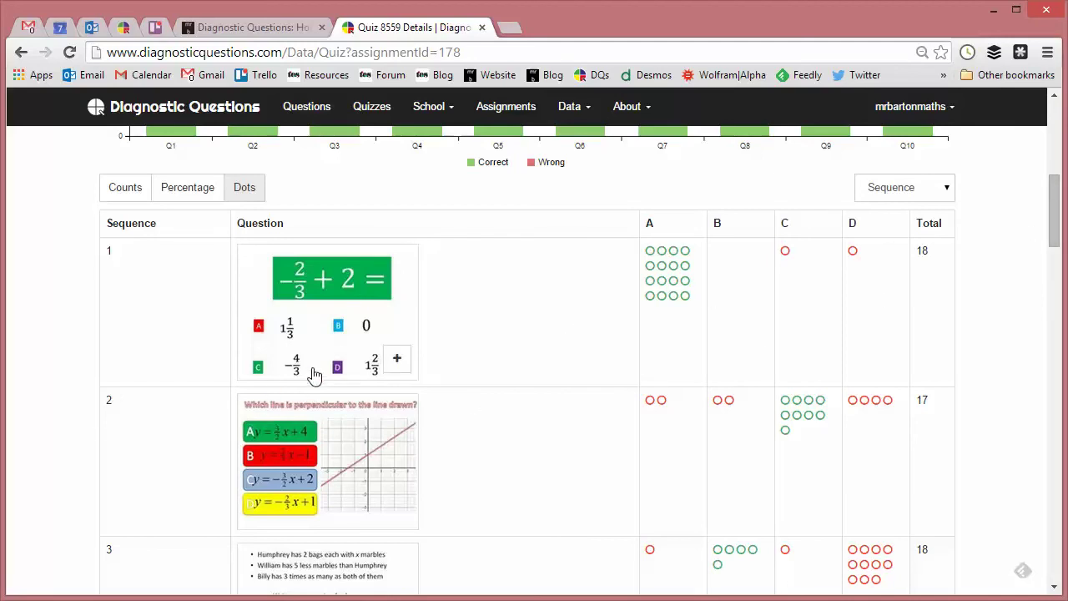
{"action": "left_click_drag", "start_coordinate": [1053, 238], "coordinate": [1055, 182]}
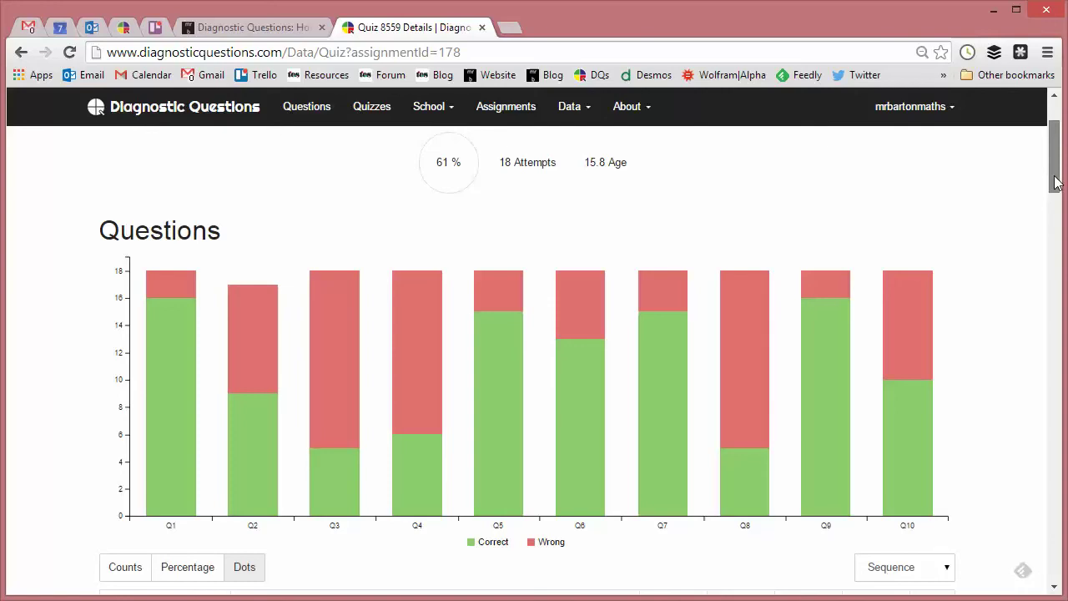
Scroll down to question 8 and open its detail page in a new background tab.
{"action": "left_click_drag", "start_coordinate": [1056, 183], "coordinate": [1041, 236]}
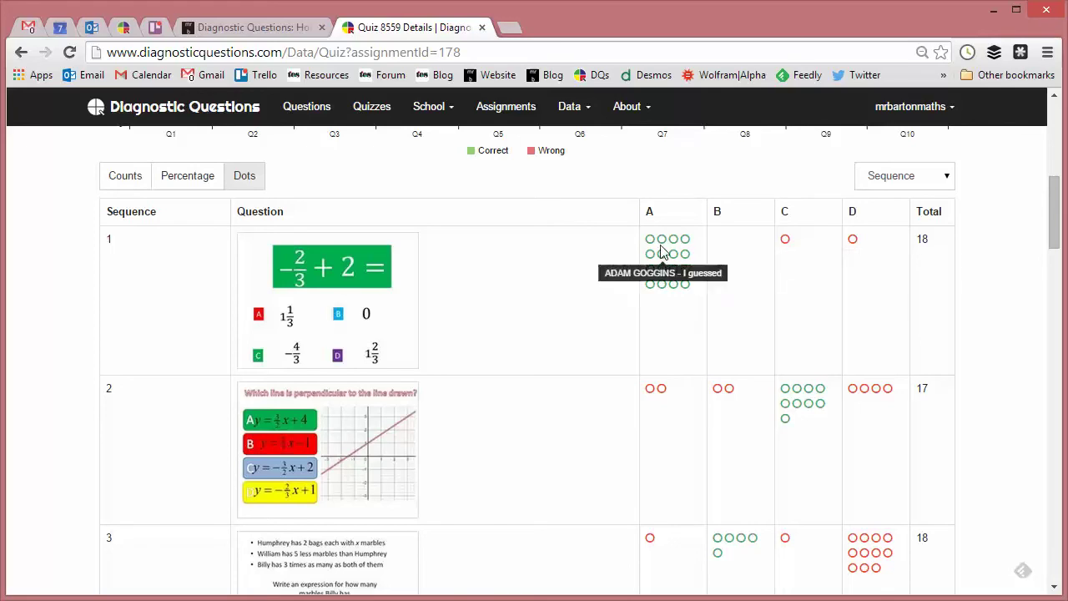
{"action": "mouse_move", "coordinate": [661, 244]}
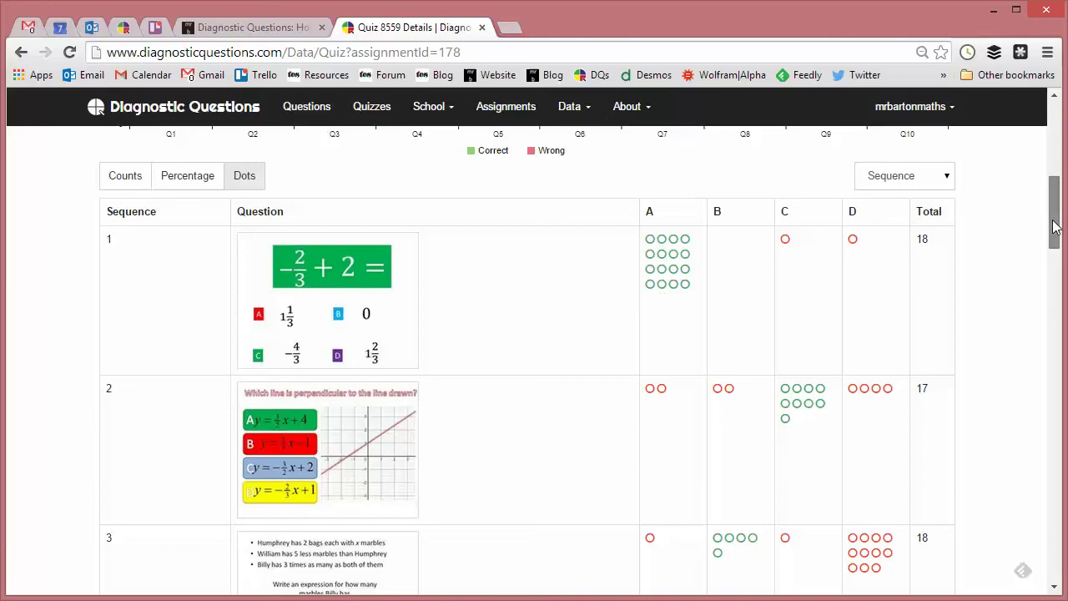
{"action": "left_click_drag", "start_coordinate": [1054, 227], "coordinate": [1043, 370]}
{"action": "mouse_move", "coordinate": [384, 348]}
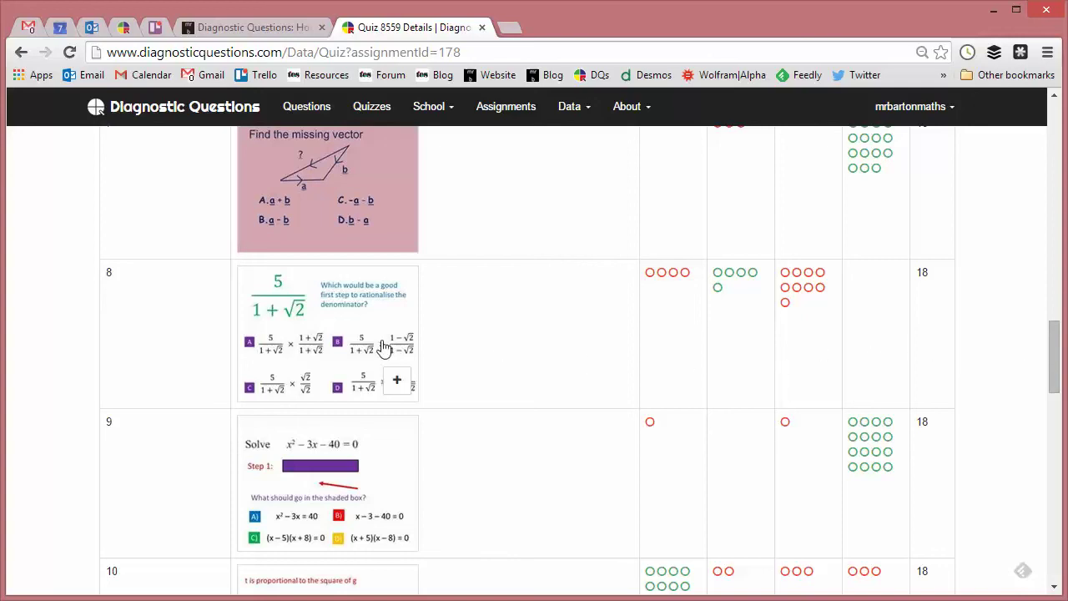
{"action": "middle_click", "coordinate": [341, 328]}
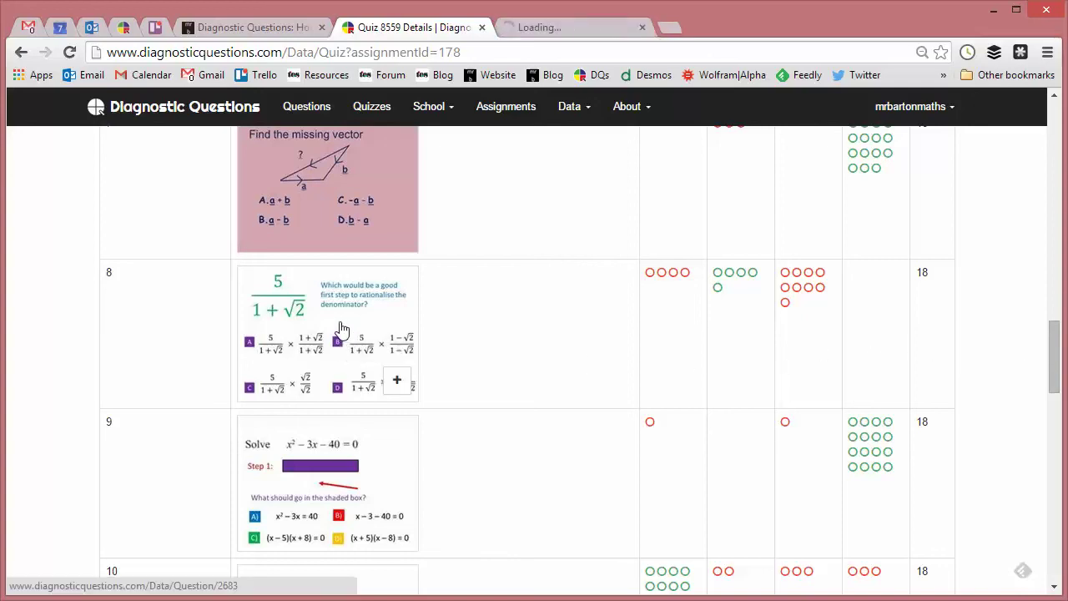
{"action": "mouse_move", "coordinate": [650, 277]}
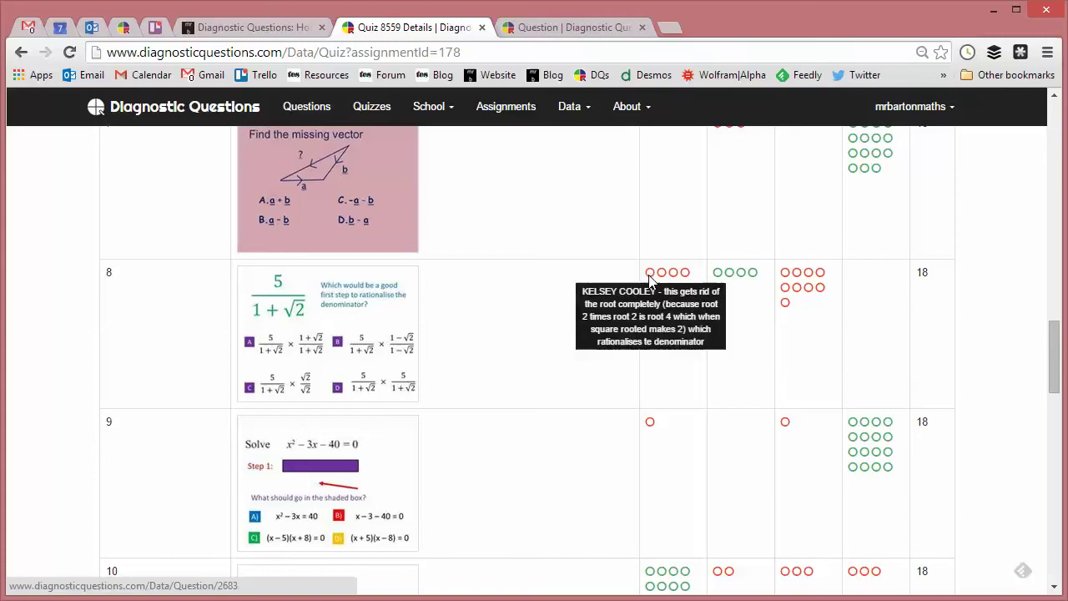
{"action": "left_click", "coordinate": [572, 30]}
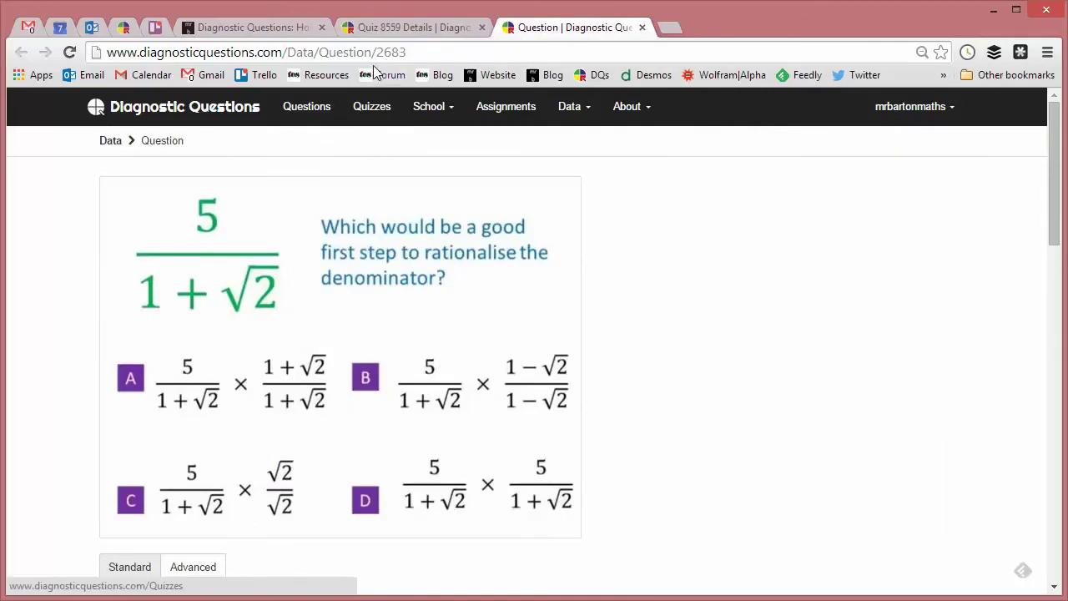
{"action": "left_click", "coordinate": [399, 27]}
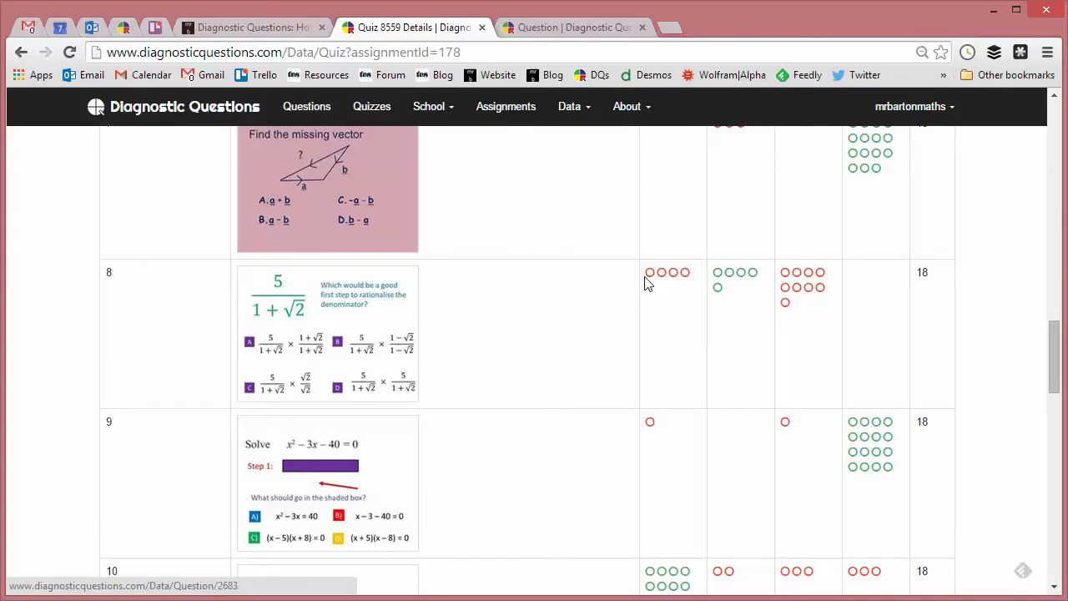
{"action": "mouse_move", "coordinate": [649, 279]}
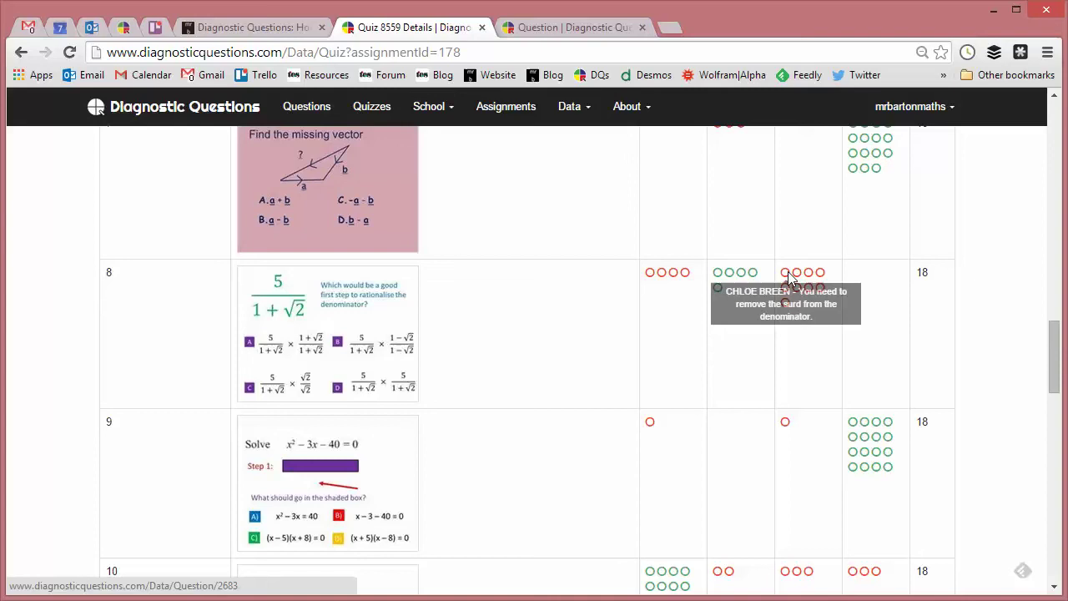
{"action": "mouse_move", "coordinate": [784, 278]}
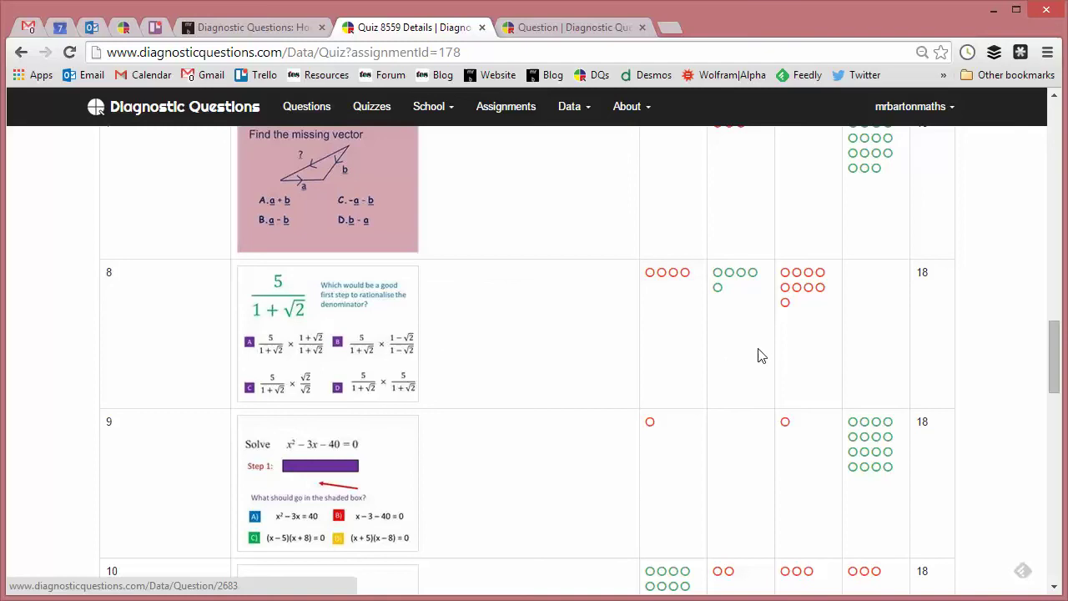
{"action": "mouse_move", "coordinate": [718, 275]}
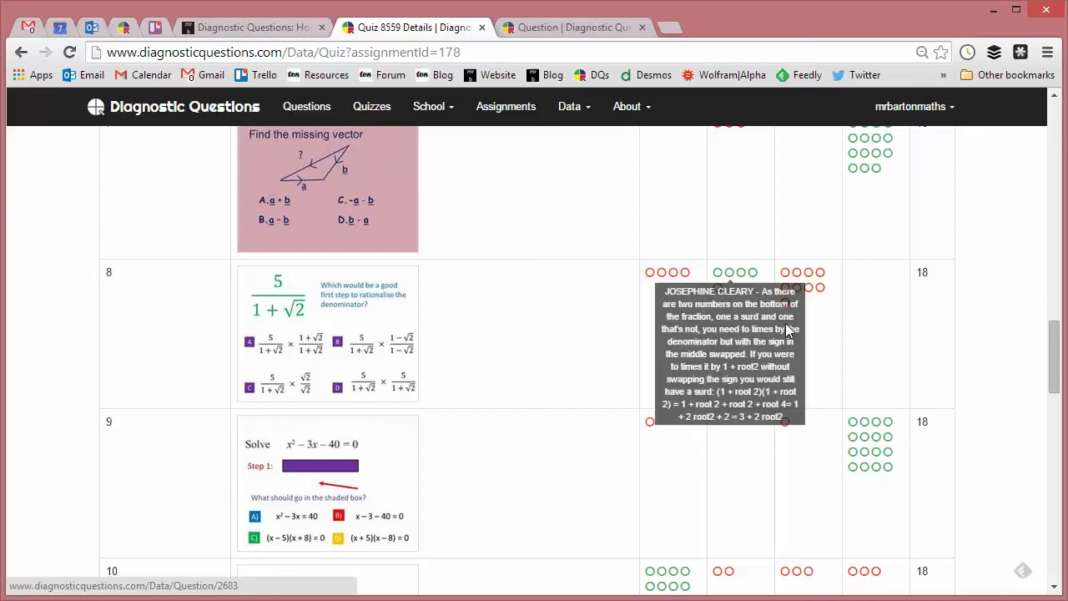
{"action": "left_click_drag", "start_coordinate": [1053, 333], "coordinate": [1044, 191]}
Sort the dots table by Incorrect and scroll through the re-ordered questions.
{"action": "left_click", "coordinate": [945, 225]}
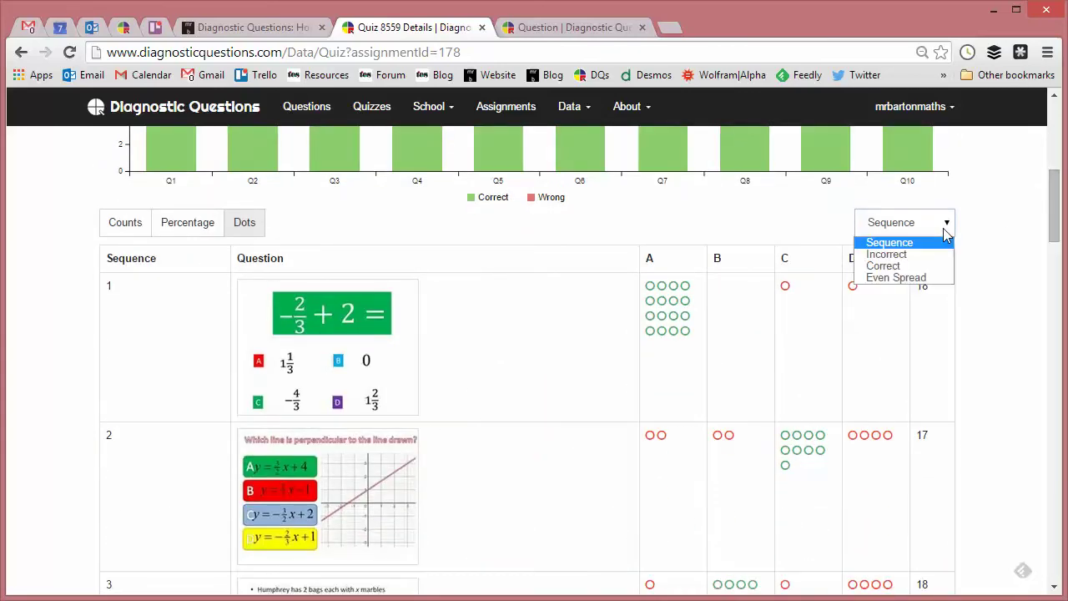
{"action": "left_click", "coordinate": [906, 253]}
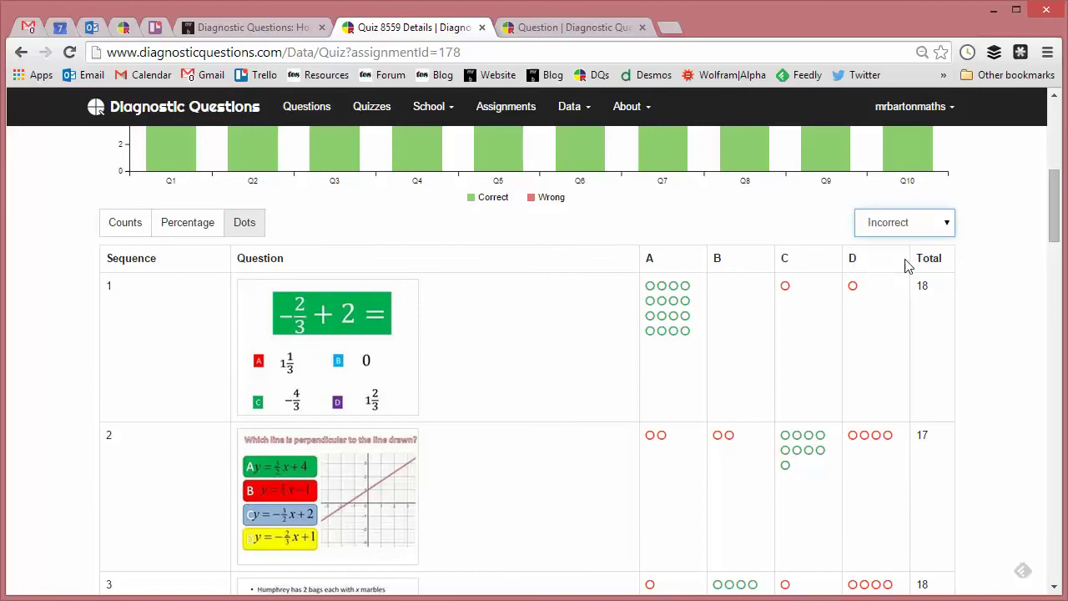
{"action": "left_click_drag", "start_coordinate": [1055, 219], "coordinate": [1034, 251]}
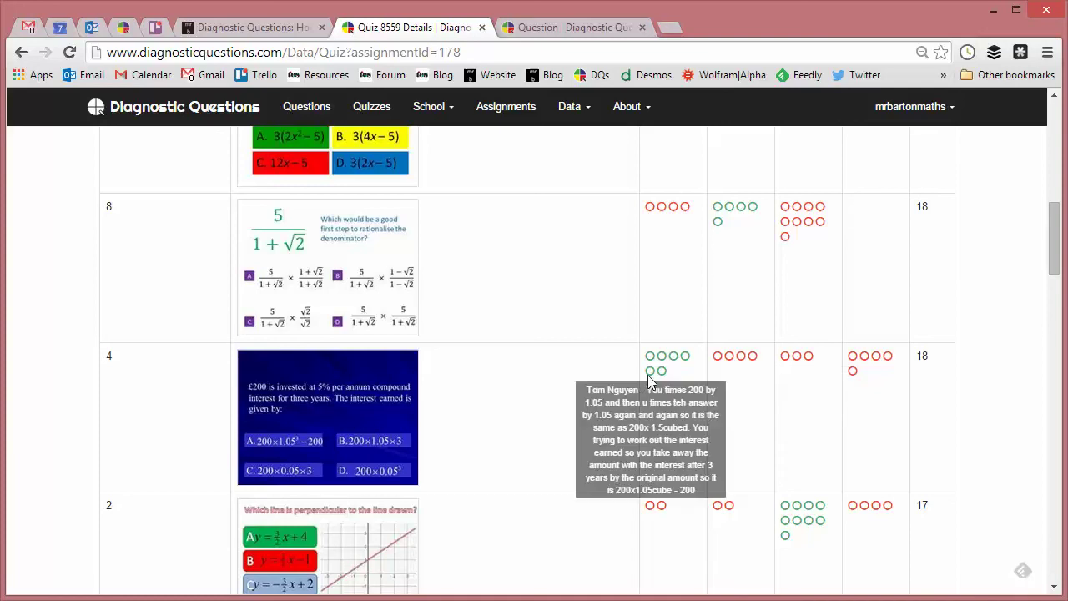
{"action": "left_click_drag", "start_coordinate": [1043, 273], "coordinate": [1016, 465]}
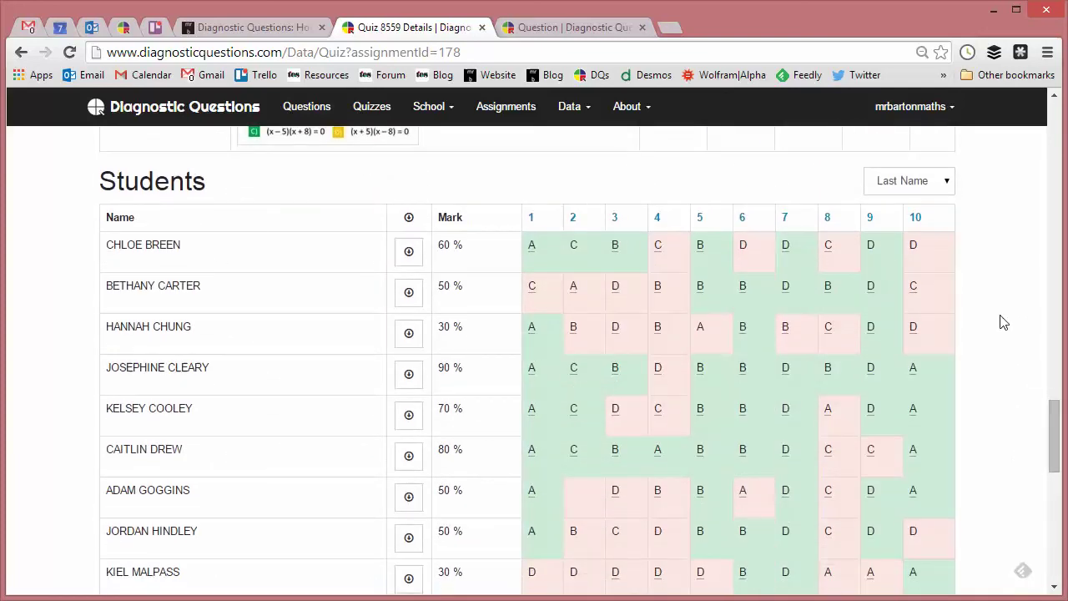
Read a dot's explanation, then highlight one student's dots across all questions.
{"action": "mouse_move", "coordinate": [533, 296]}
{"action": "left_click_drag", "start_coordinate": [1042, 440], "coordinate": [1042, 365]}
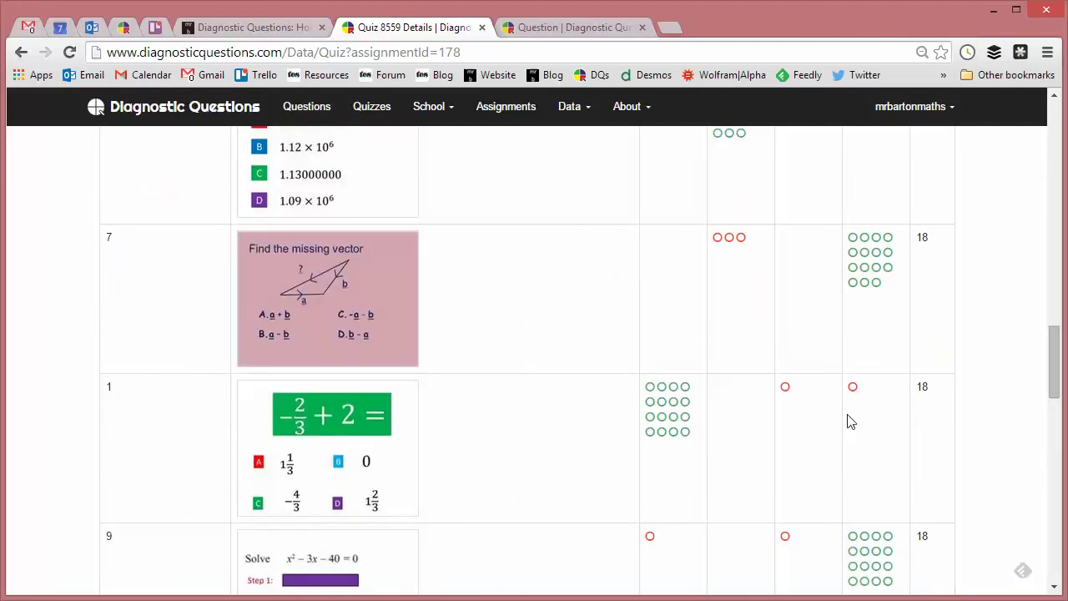
{"action": "mouse_move", "coordinate": [651, 389]}
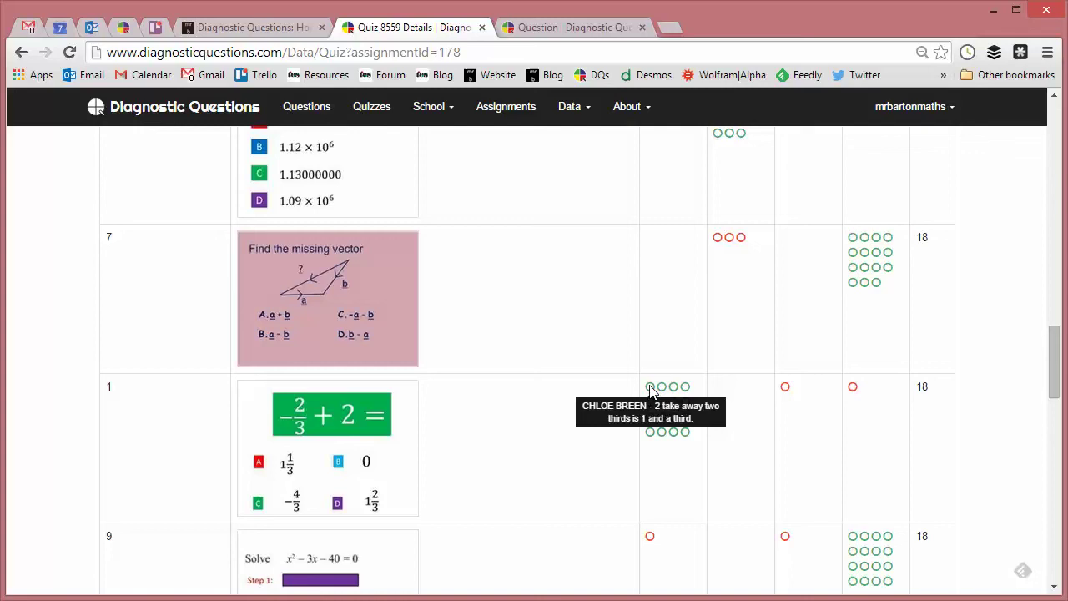
{"action": "left_click", "coordinate": [651, 390]}
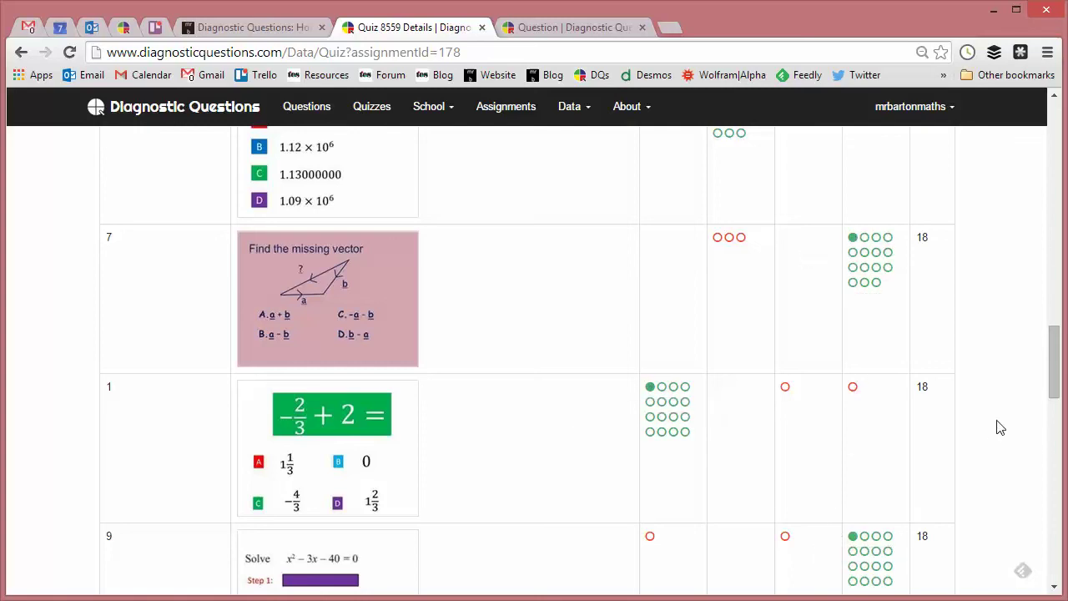
{"action": "scroll", "coordinate": [1049, 385], "scroll_direction": "down", "scroll_amount": 6}
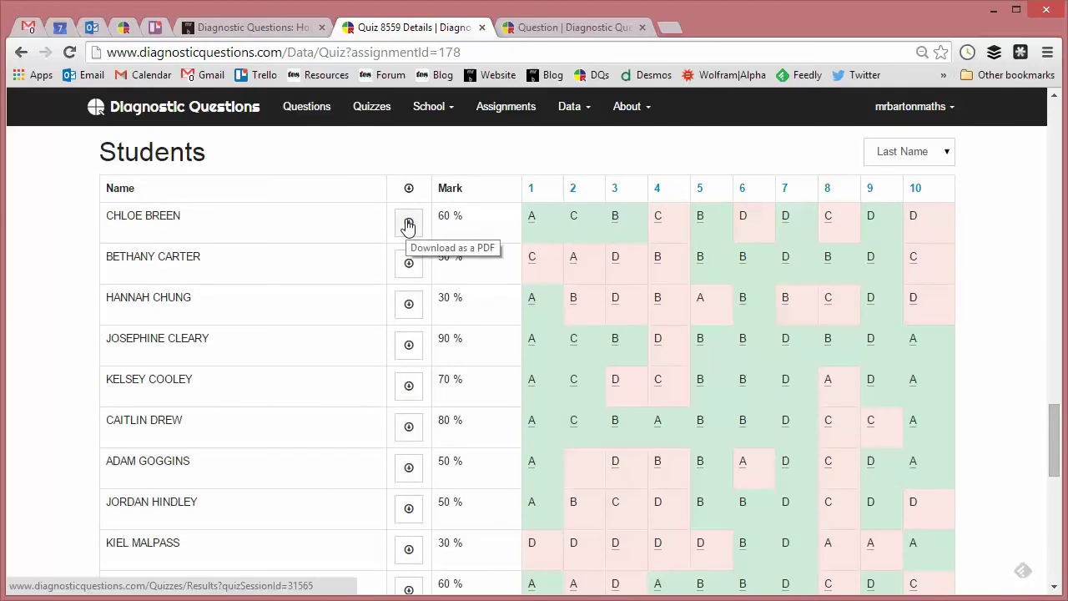
Download the first student's results PDF, view it, and return to the Quiz tab.
{"action": "left_click", "coordinate": [408, 226]}
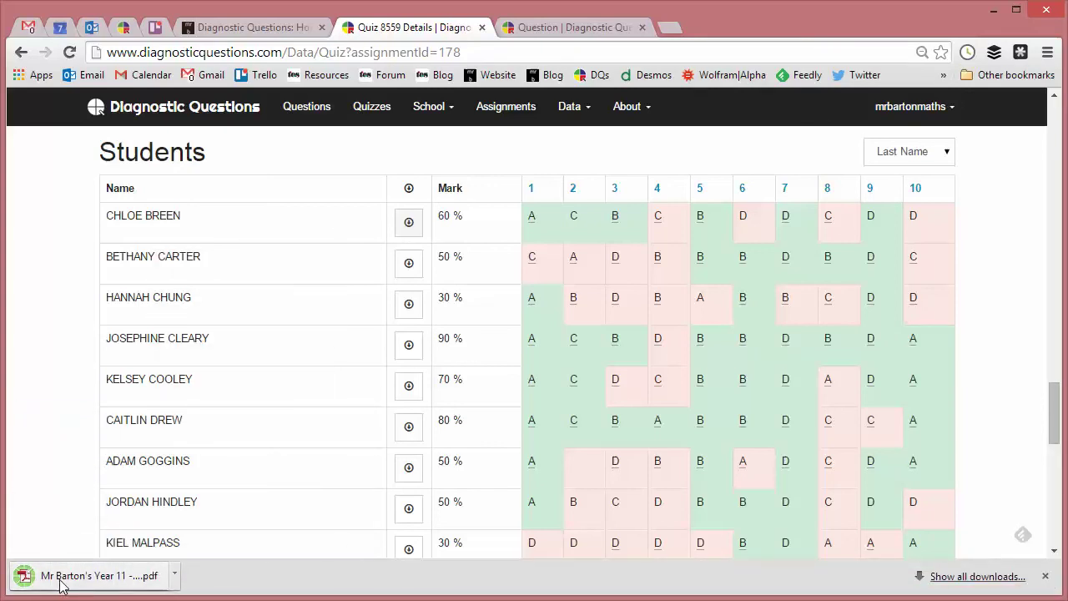
{"action": "left_click", "coordinate": [27, 583]}
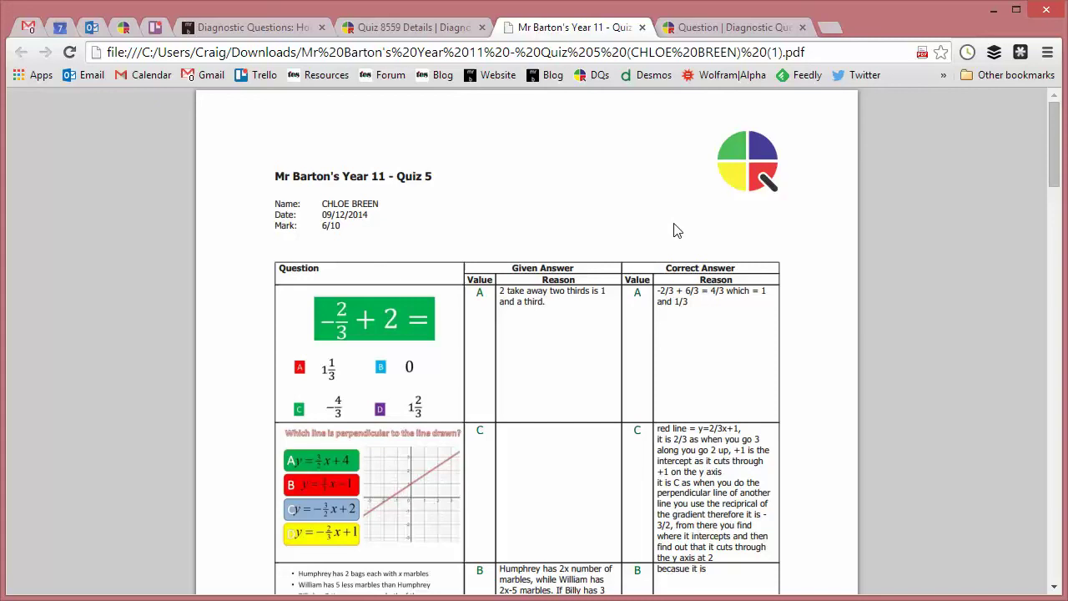
{"action": "left_click", "coordinate": [397, 28]}
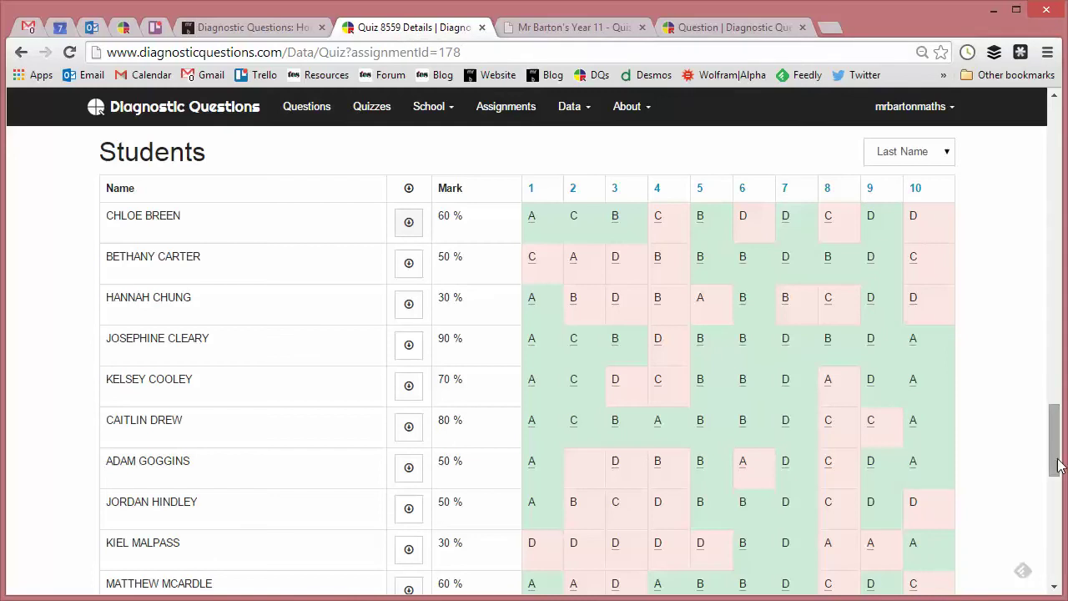
Scroll up to question 4, the £200 compound interest question, and open its data page.
{"action": "left_click_drag", "start_coordinate": [1053, 440], "coordinate": [1044, 305]}
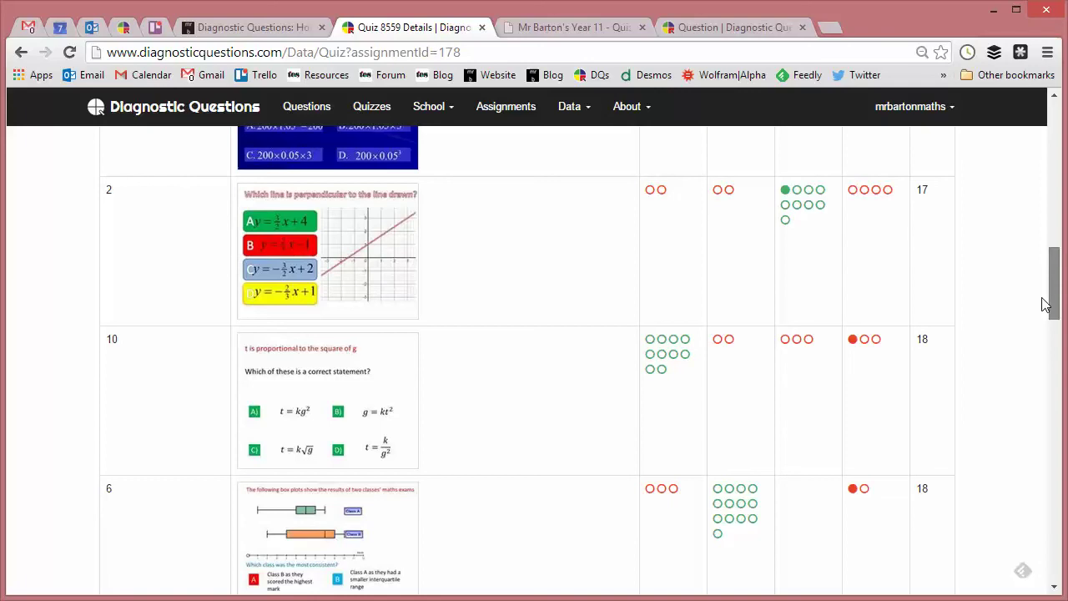
{"action": "left_click_drag", "start_coordinate": [1044, 302], "coordinate": [1040, 286]}
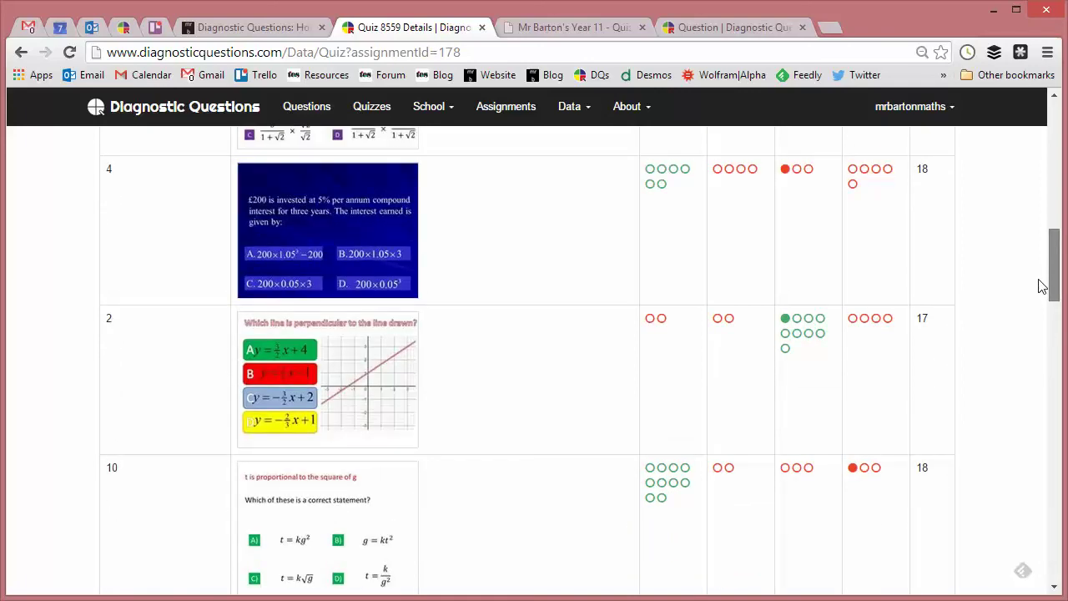
{"action": "left_click", "coordinate": [315, 218]}
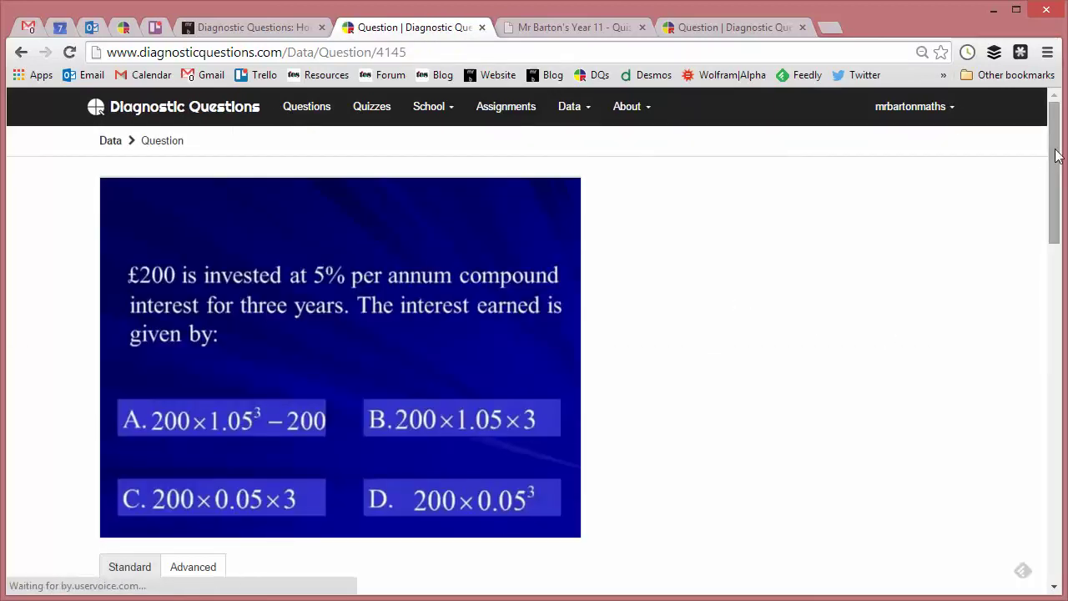
Apply an Advanced filter of All Students in Class 11aFM - CB to question 4's answers.
{"action": "left_click_drag", "start_coordinate": [1054, 146], "coordinate": [1029, 222]}
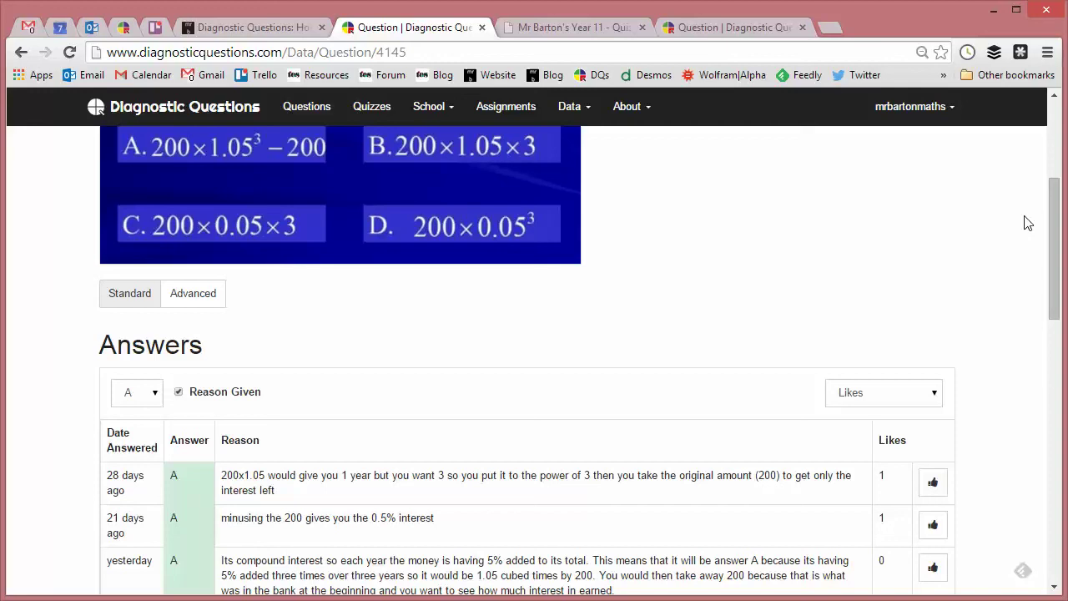
{"action": "left_click", "coordinate": [194, 302]}
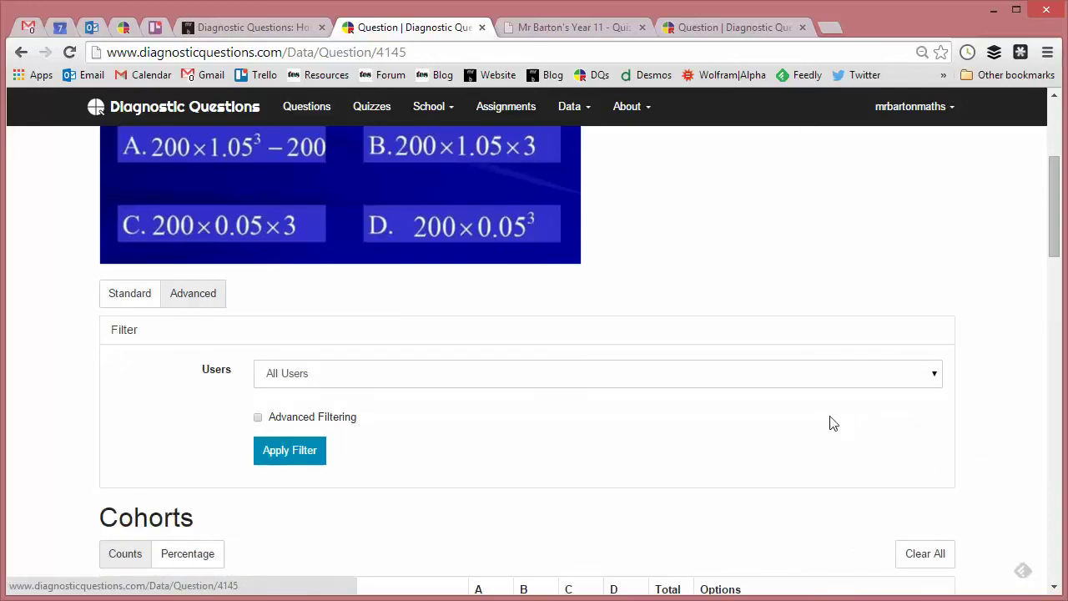
{"action": "left_click", "coordinate": [933, 376]}
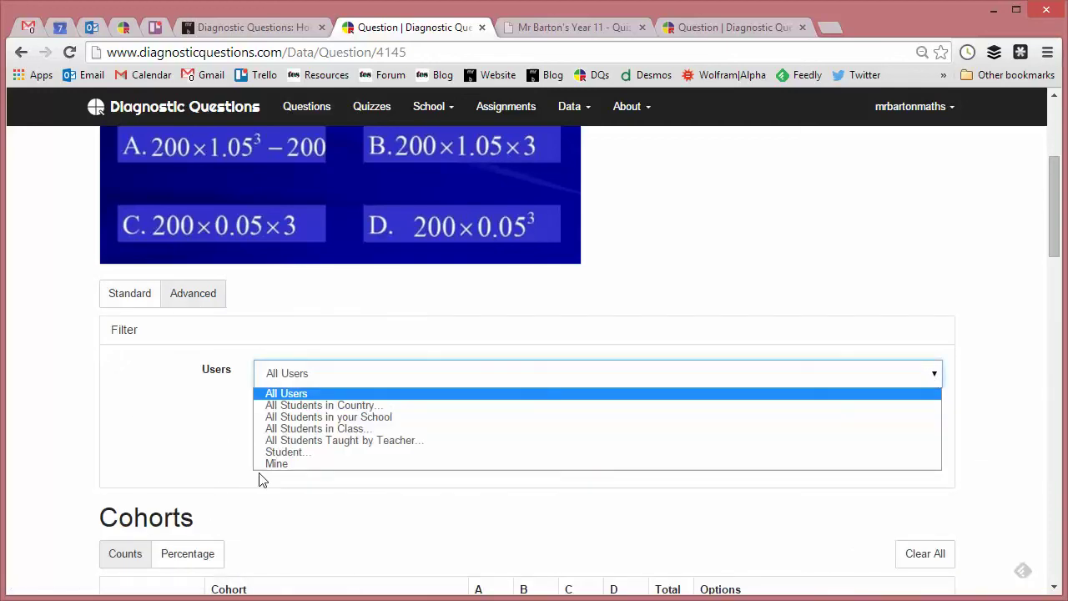
{"action": "left_click", "coordinate": [310, 429]}
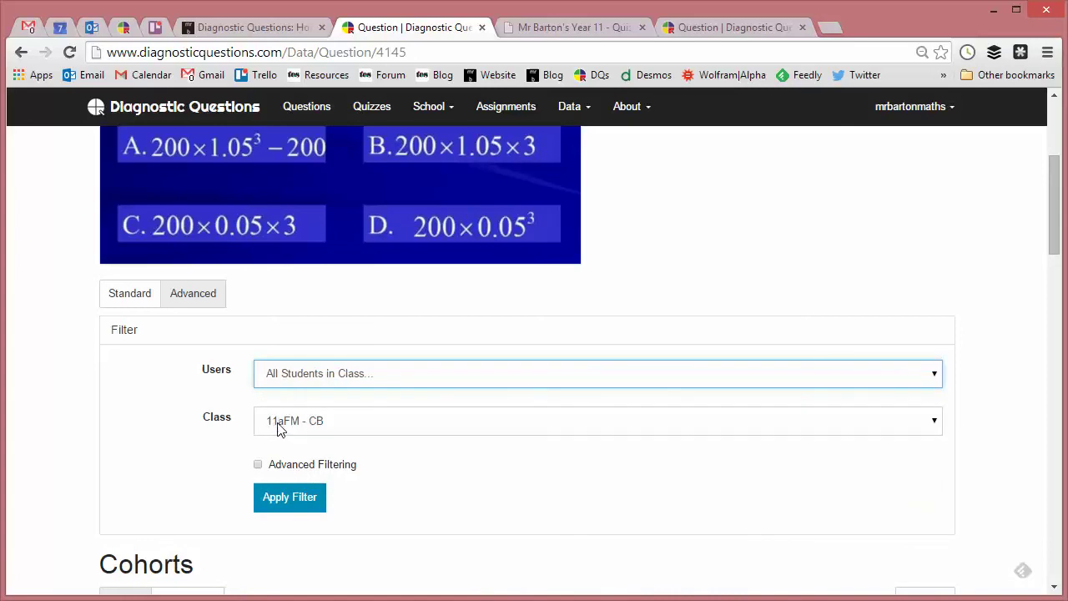
{"action": "left_click", "coordinate": [280, 505]}
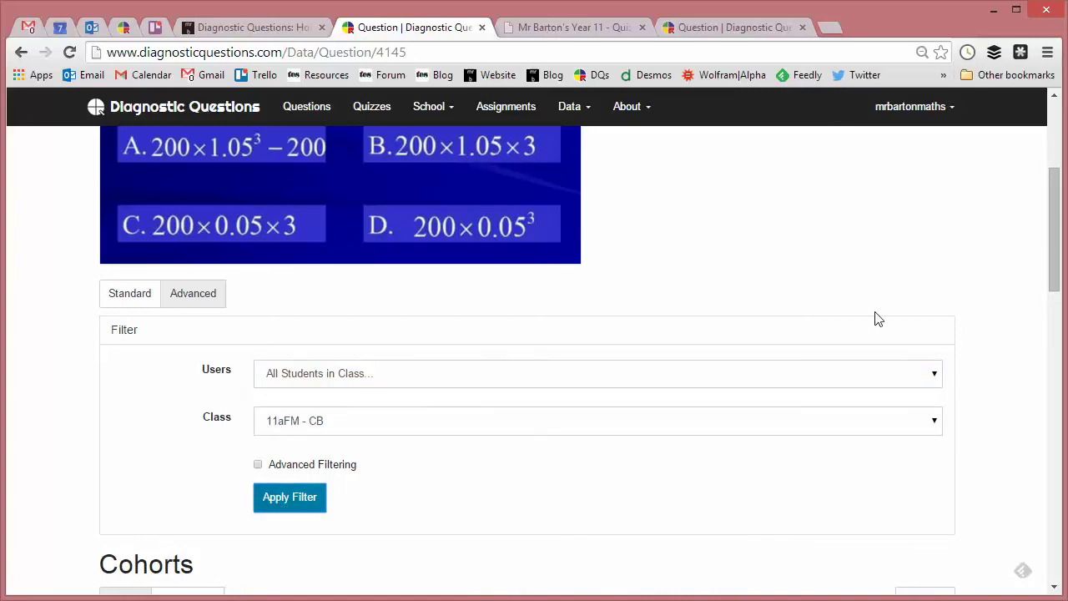
{"action": "left_click_drag", "start_coordinate": [1059, 192], "coordinate": [1020, 336]}
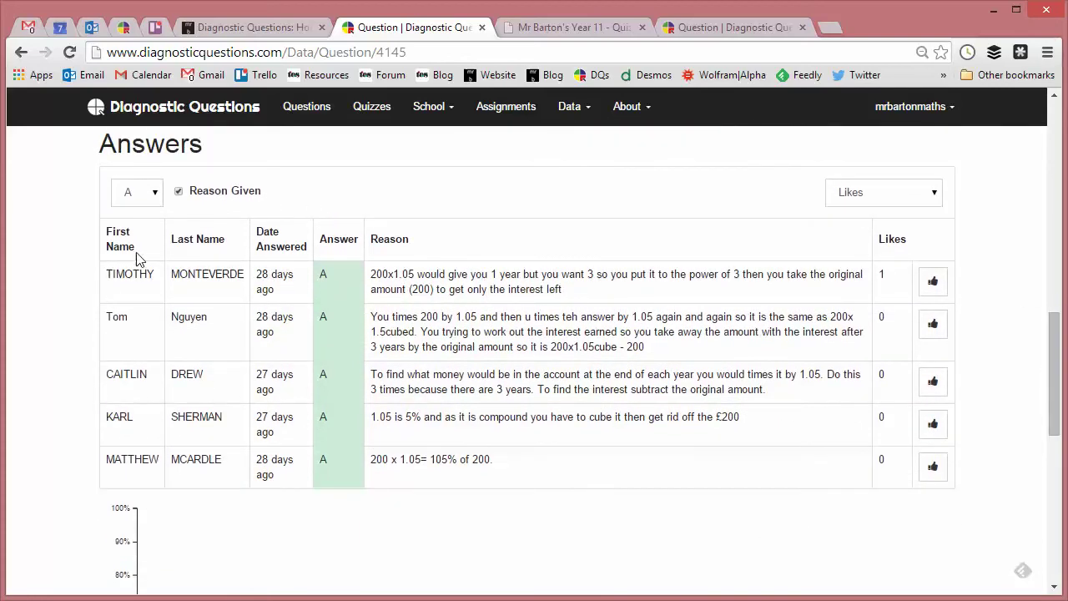
Switch the Answers dropdown from A to B to list those students' reasons.
{"action": "left_click", "coordinate": [153, 193]}
{"action": "left_click", "coordinate": [129, 238]}
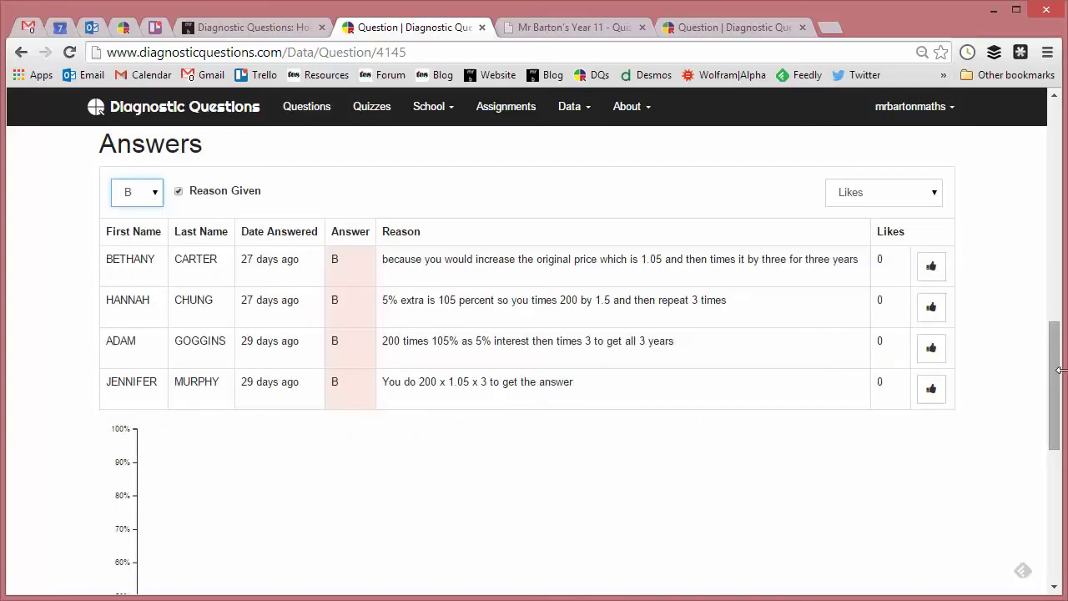
{"action": "left_click_drag", "start_coordinate": [1057, 375], "coordinate": [1024, 145]}
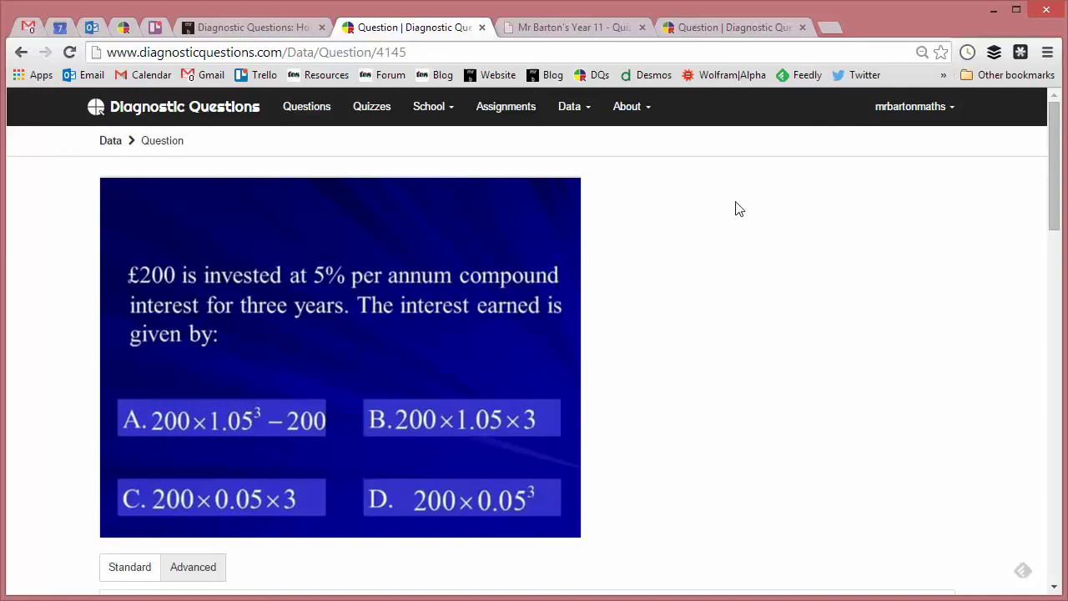
Open the About menu in the top navigation to show its links and how-to videos.
{"action": "left_click", "coordinate": [655, 117]}
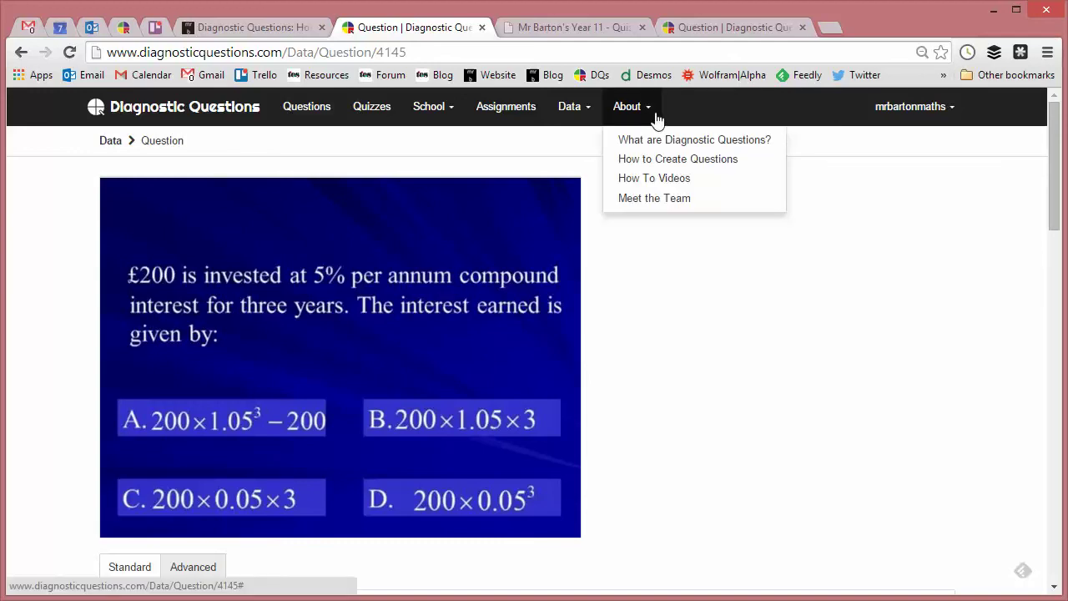